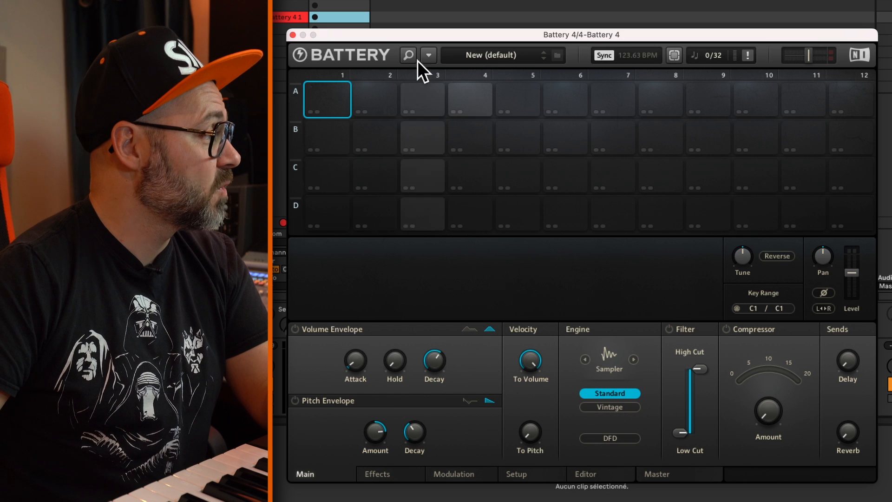
- Browse the factory drum samples for analog kicks and load Kick 2 Spec into cell A1
click(415, 58)
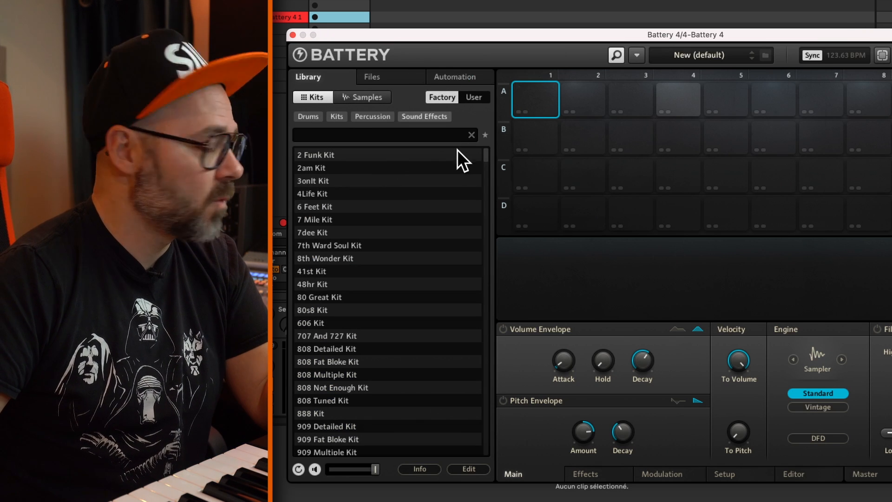
click(367, 97)
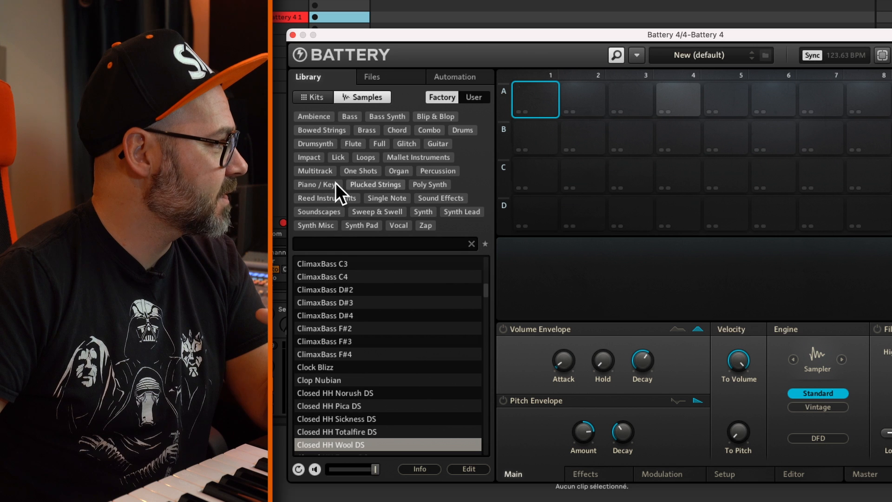
click(474, 130)
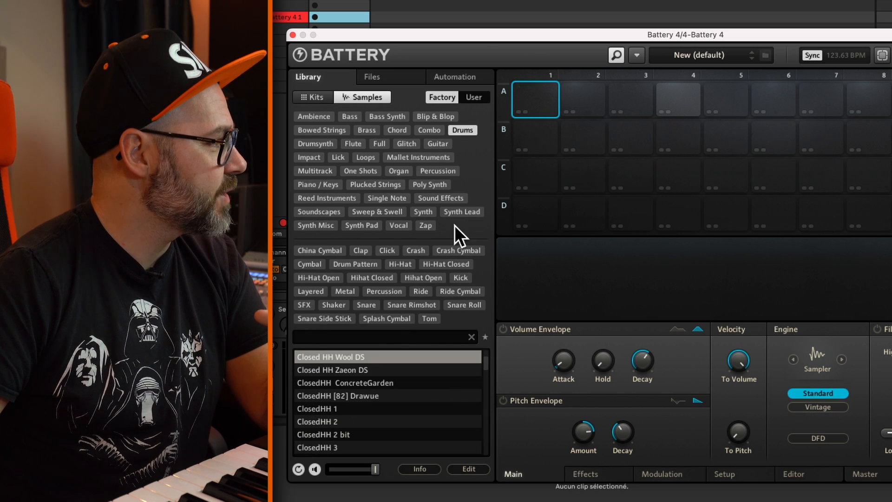
click(462, 277)
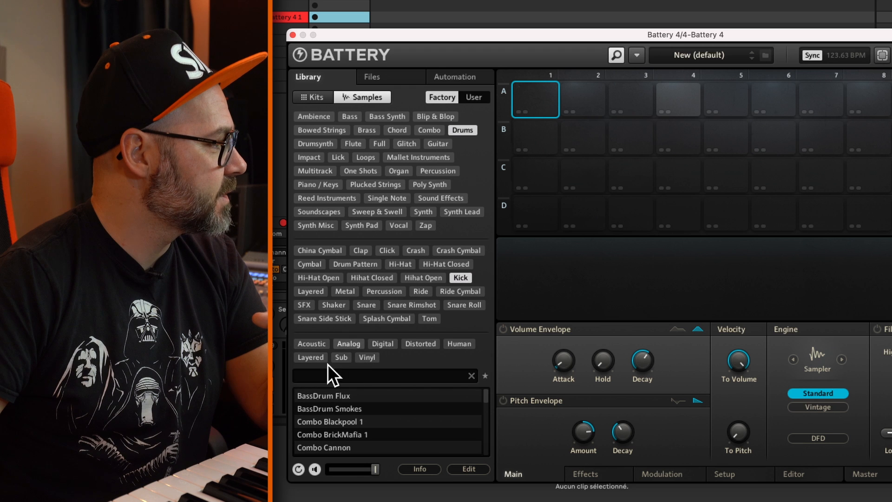
click(352, 345)
double_click(324, 410)
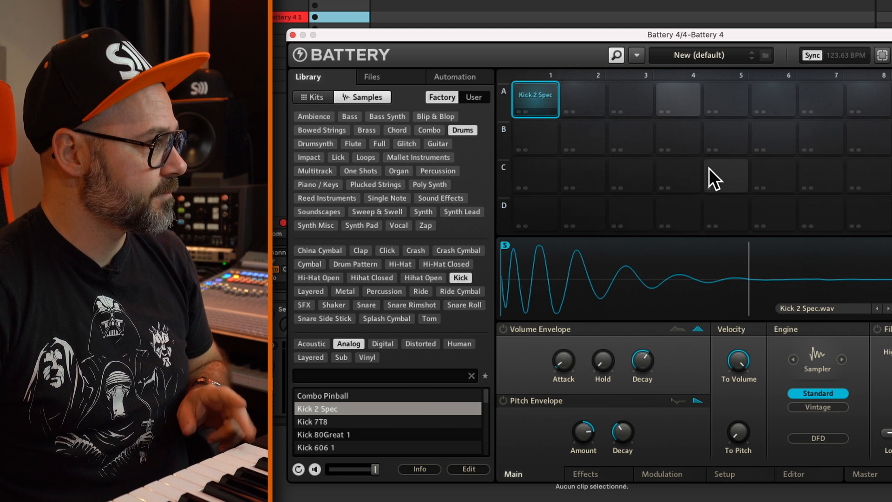
- Audition the Ambience sample Atmos[125] Emu in cell A1 and switch the sample filter to Bass
click(313, 117)
double_click(349, 263)
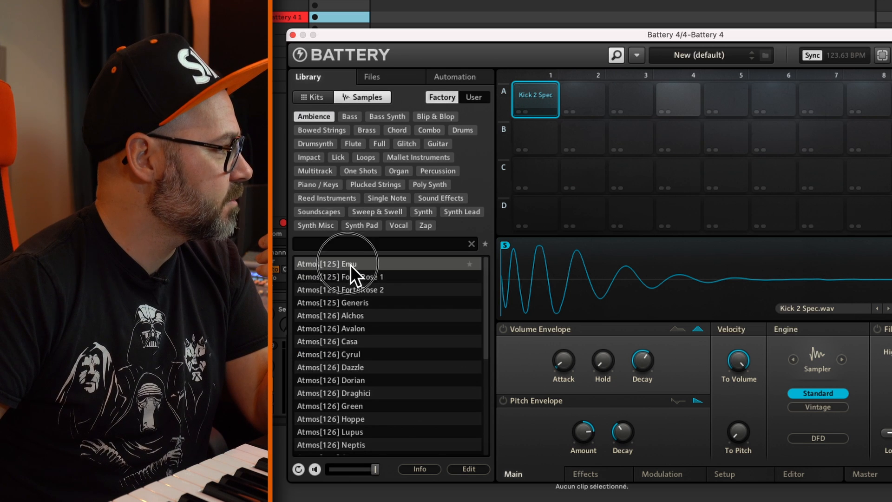
click(355, 117)
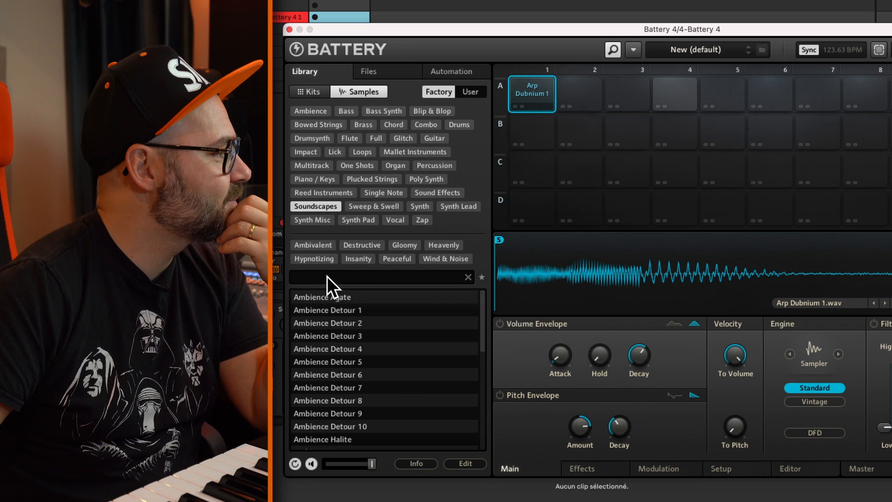
- Audition the Soundscapes samples Ambience Detour 1, 3 and 6 and Atmo[126] Fm Lurkz in cell A1
double_click(334, 309)
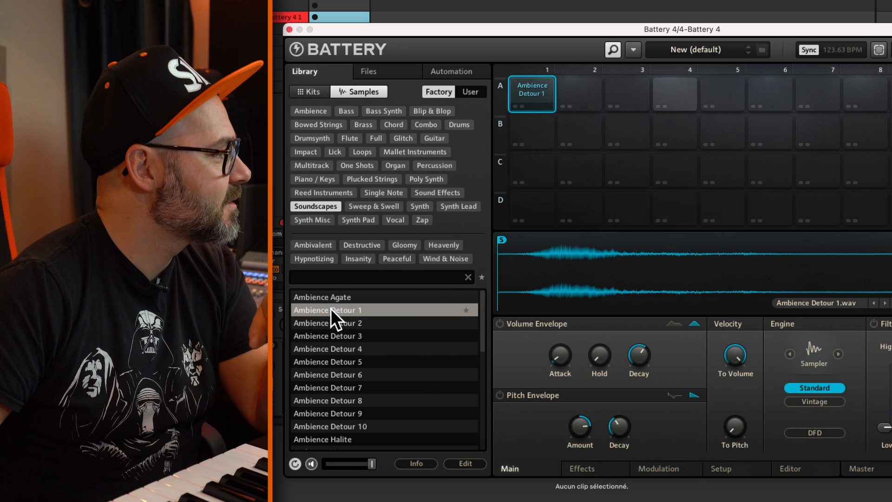
double_click(338, 336)
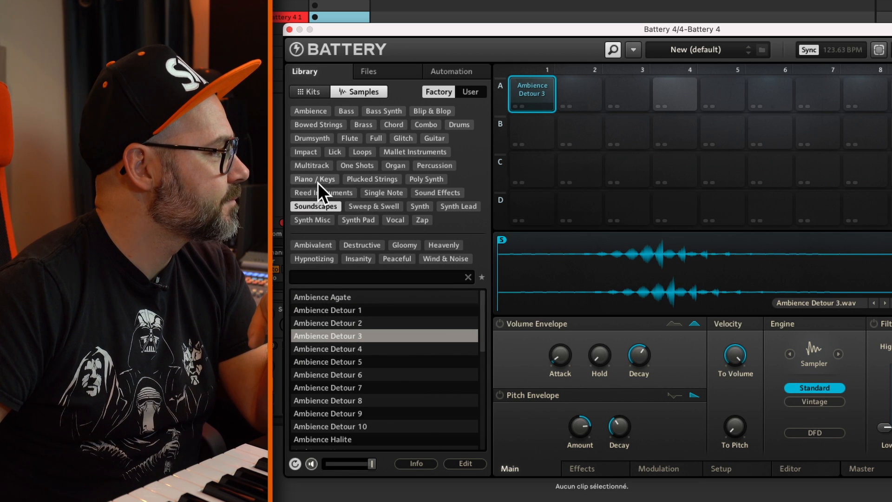
double_click(333, 375)
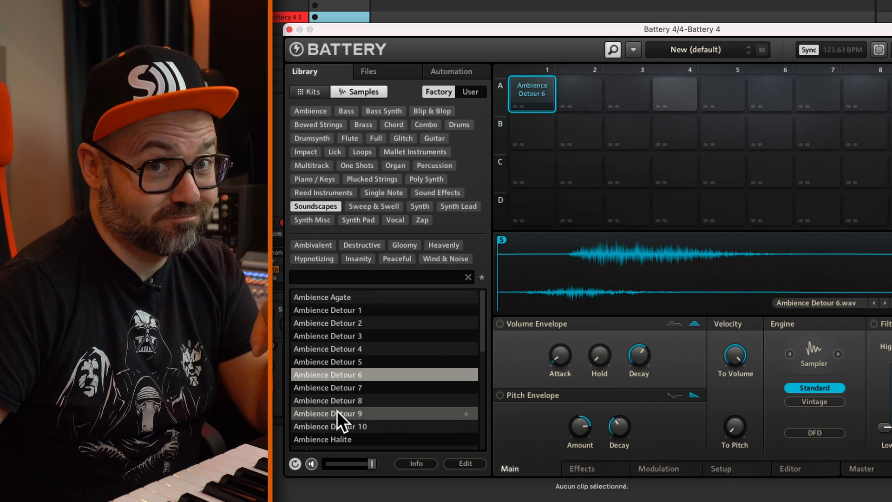
scroll(367, 381, down, 5)
double_click(326, 388)
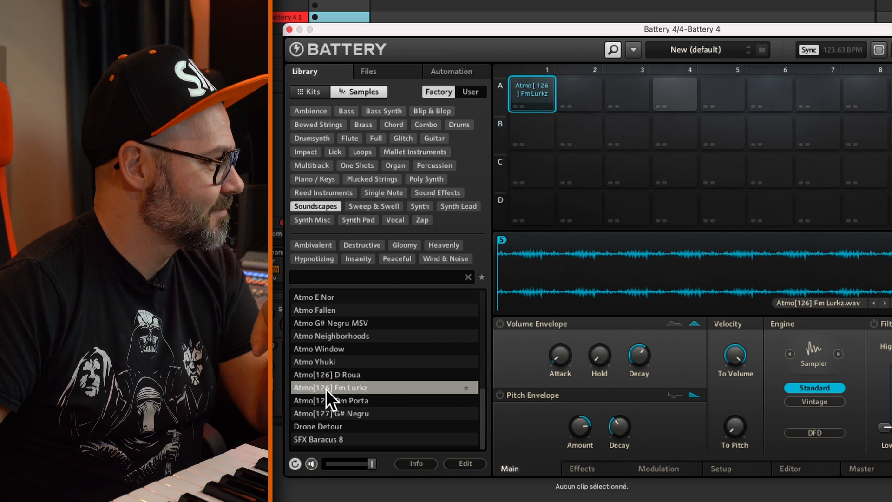
- Filter the samples to drum patterns, audition DrumBreak MoMoney 2 and its neighbours, and load a Drums[60] Soul loop into cell A1
click(459, 125)
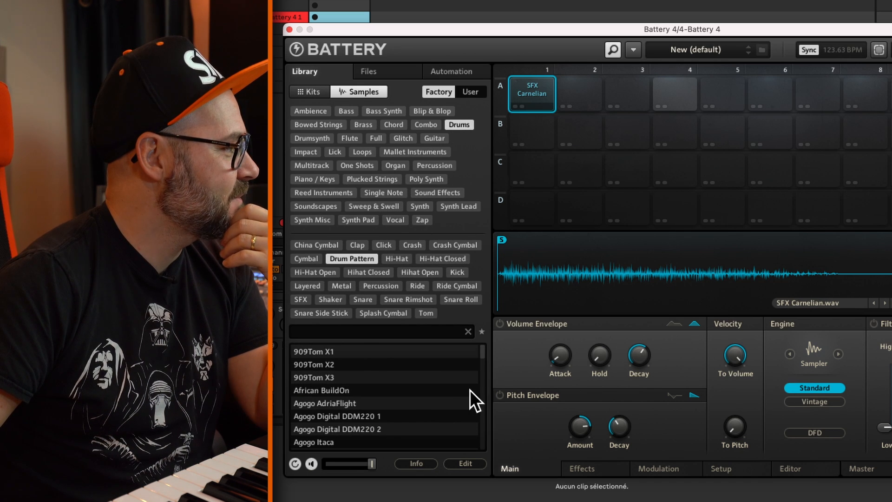
click(330, 354)
click(334, 376)
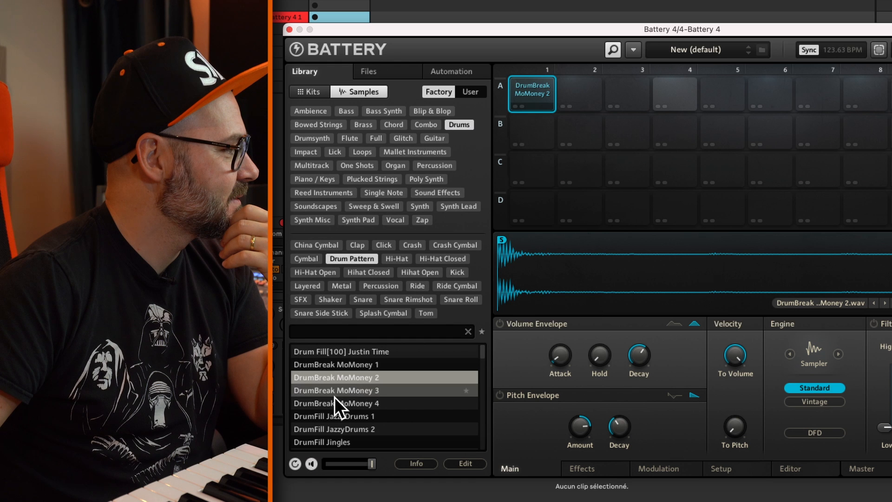
click(335, 394)
click(336, 419)
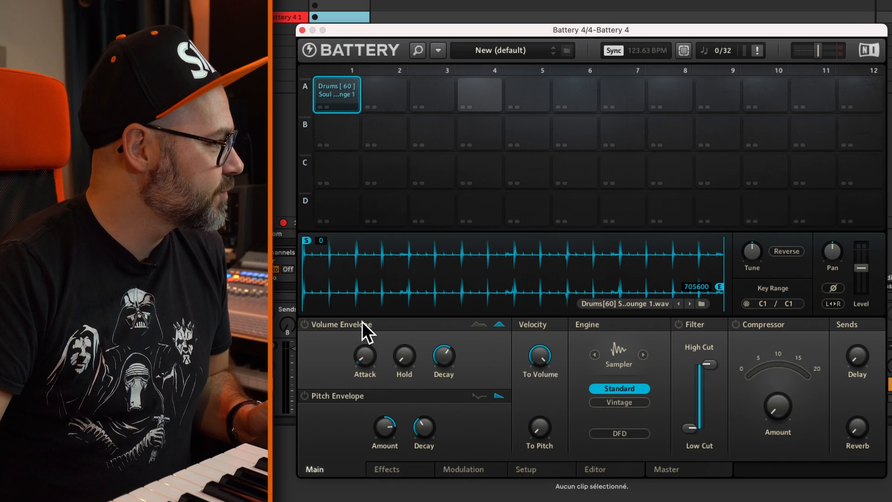
- Enable the volume envelope of cell A1, adjust its attack and hold, and try out the pitch envelope
click(307, 327)
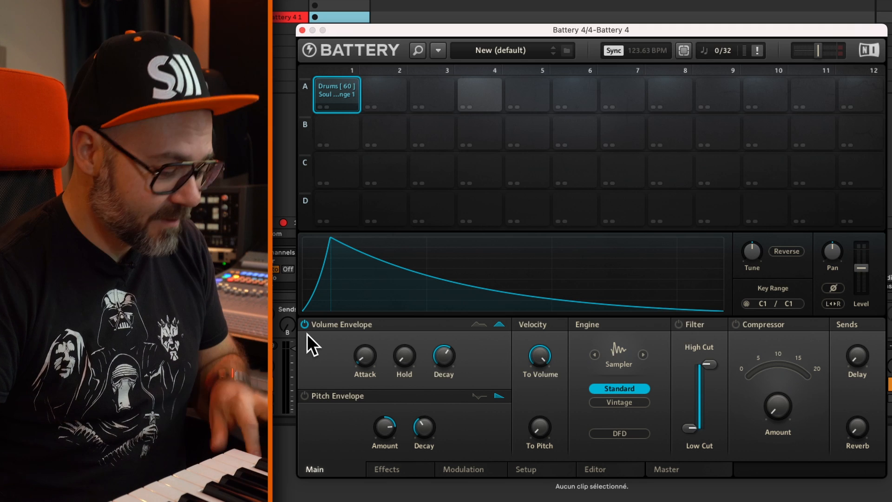
drag(365, 357, 367, 326)
drag(404, 357, 373, 348)
click(307, 399)
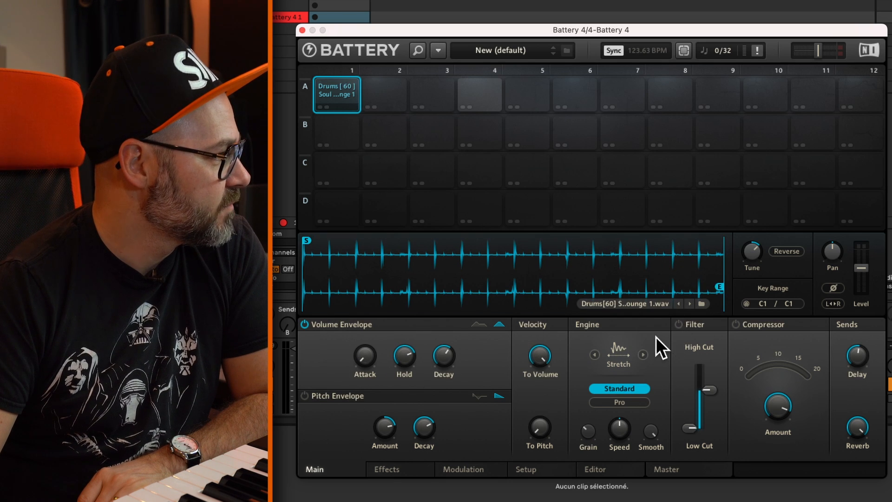
drag(846, 341, 849, 407)
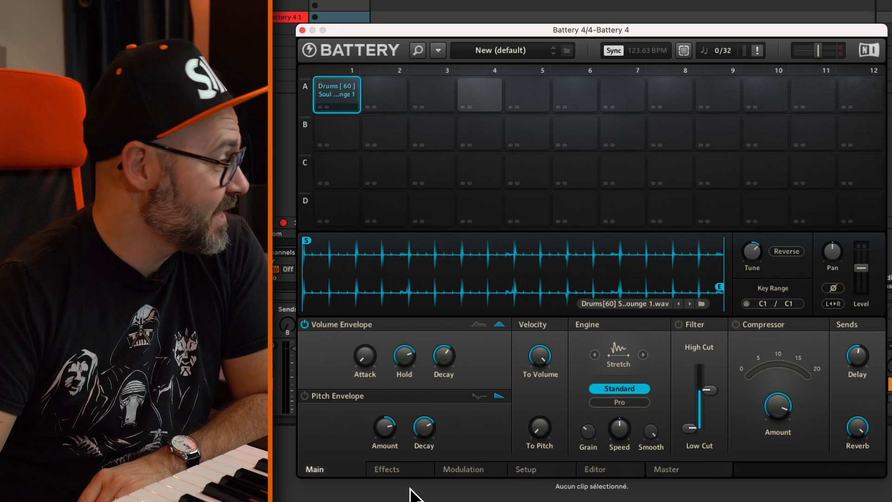
- Examine the effects of cell A1 with the TM presets, and the articulation types in its setup
click(406, 474)
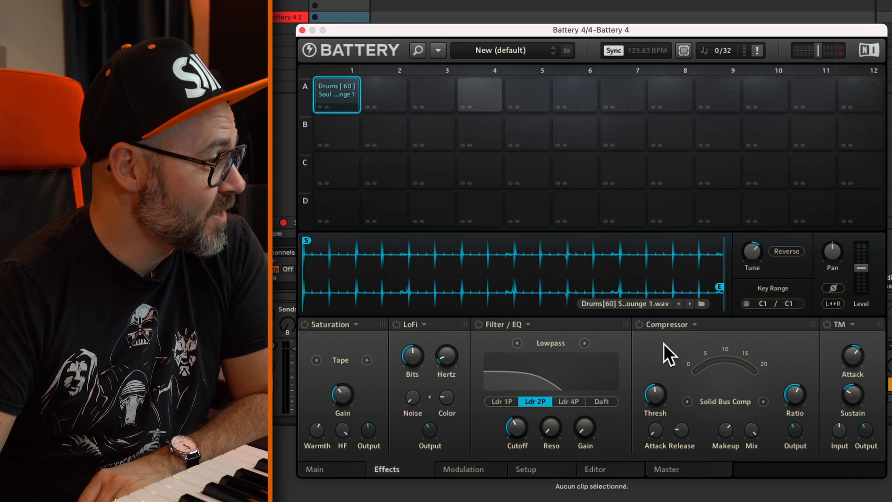
click(850, 326)
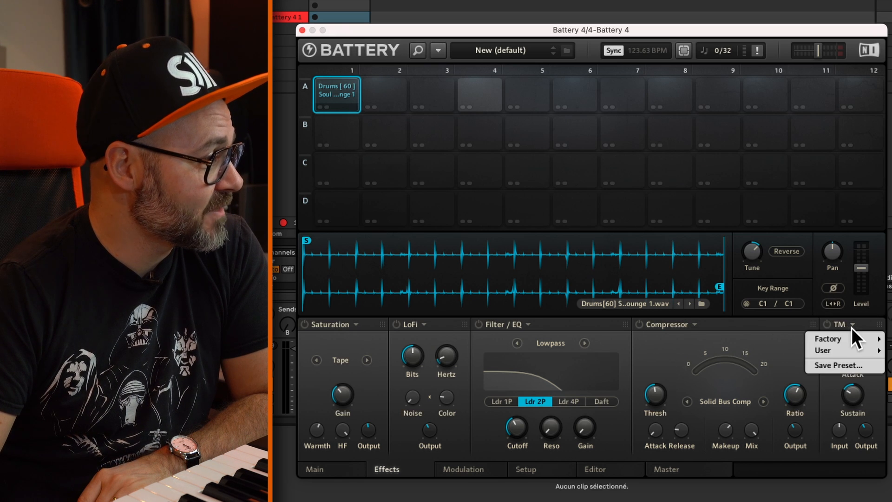
click(823, 393)
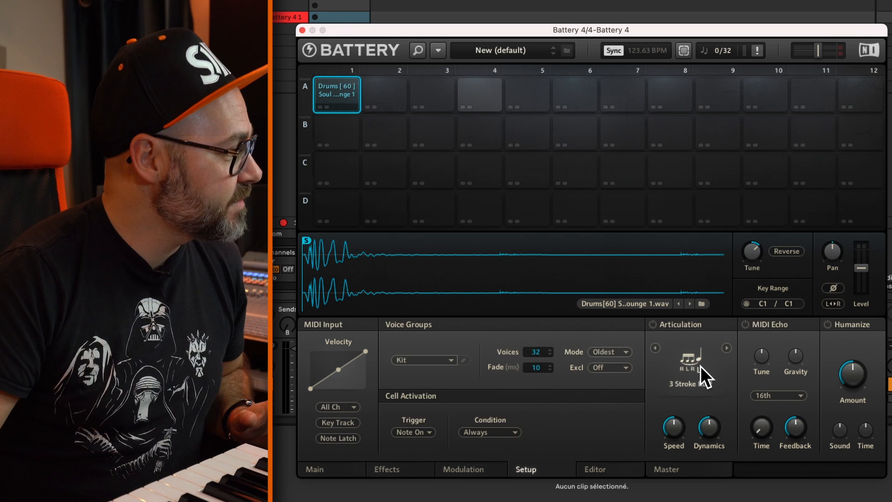
click(699, 365)
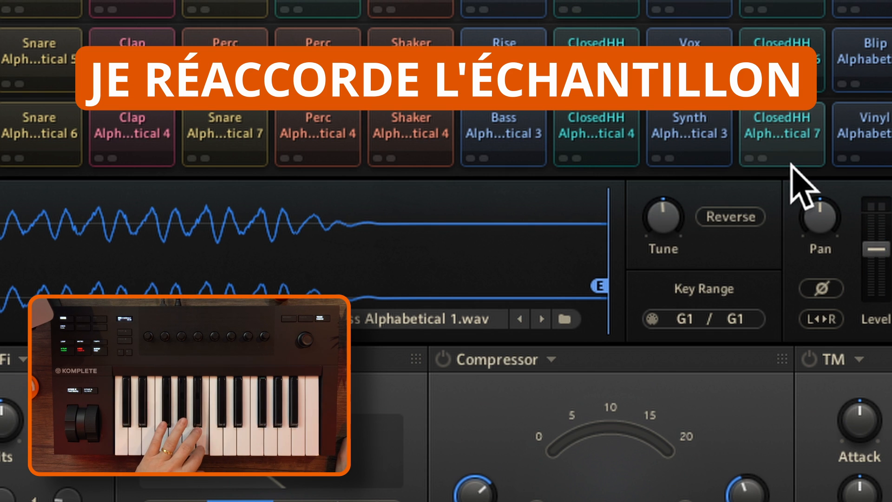
- Select the Vox Alphabetical 1 cell and tune its sample up to 6.00 semitones
click(875, 2)
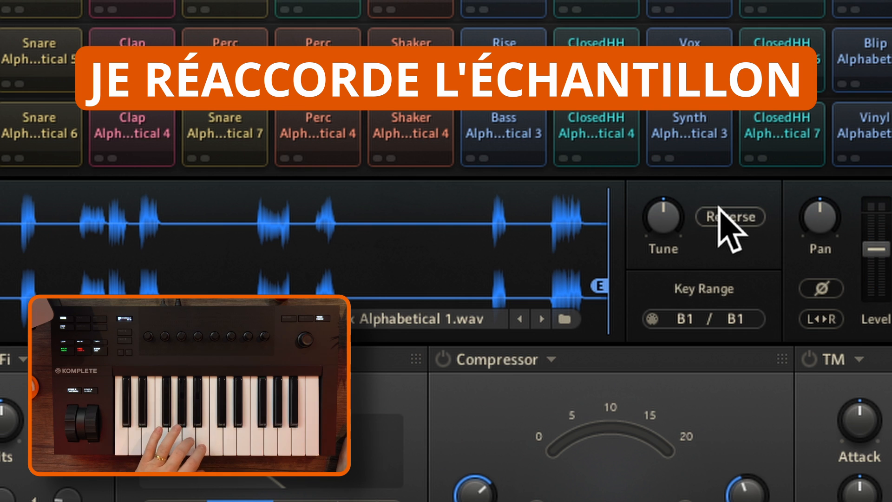
drag(663, 217, 663, 190)
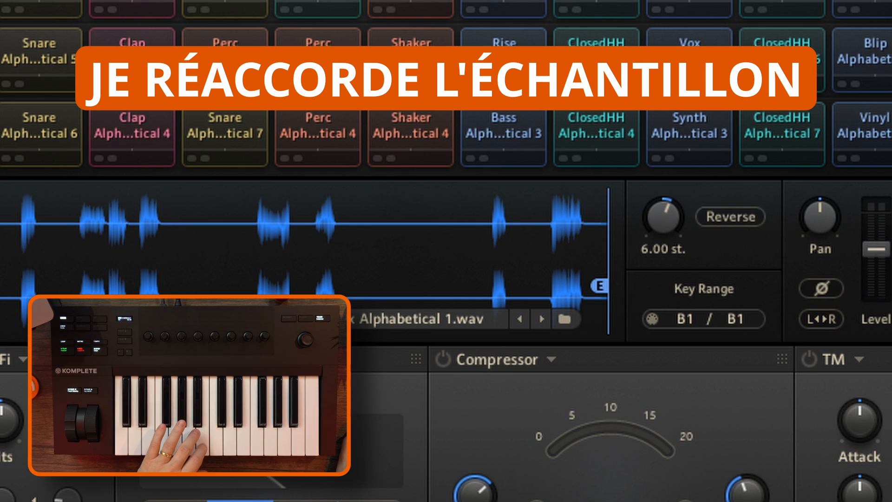